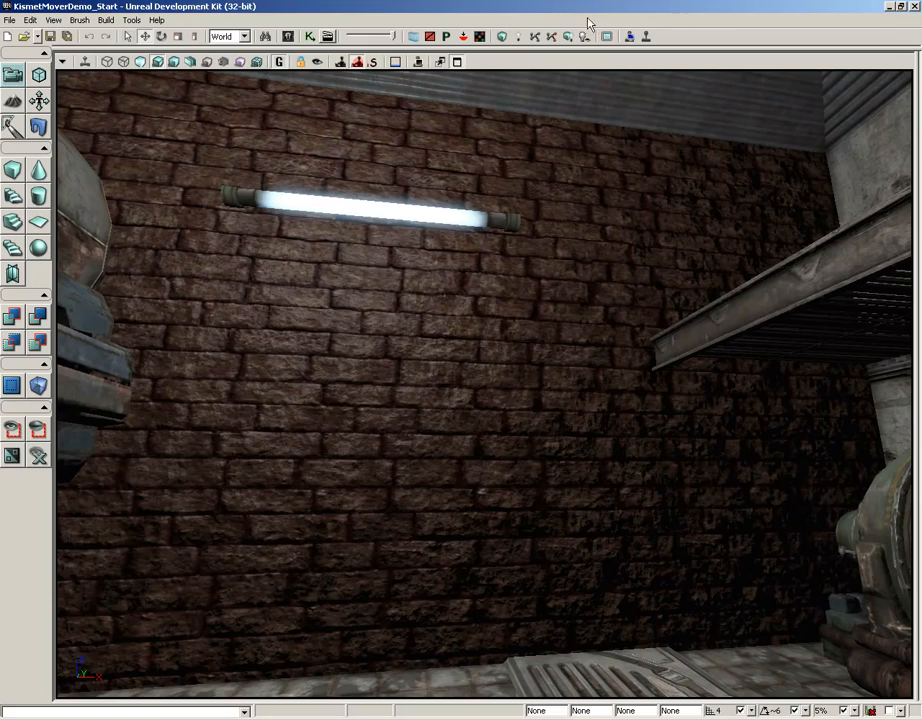
Step: Switch to Photoshop and examine the wall_stone_blocks_light.tga and wall_stone_blocks_normal.TGA textures, including the Alpha 1 channel of each
left_click(319, 718)
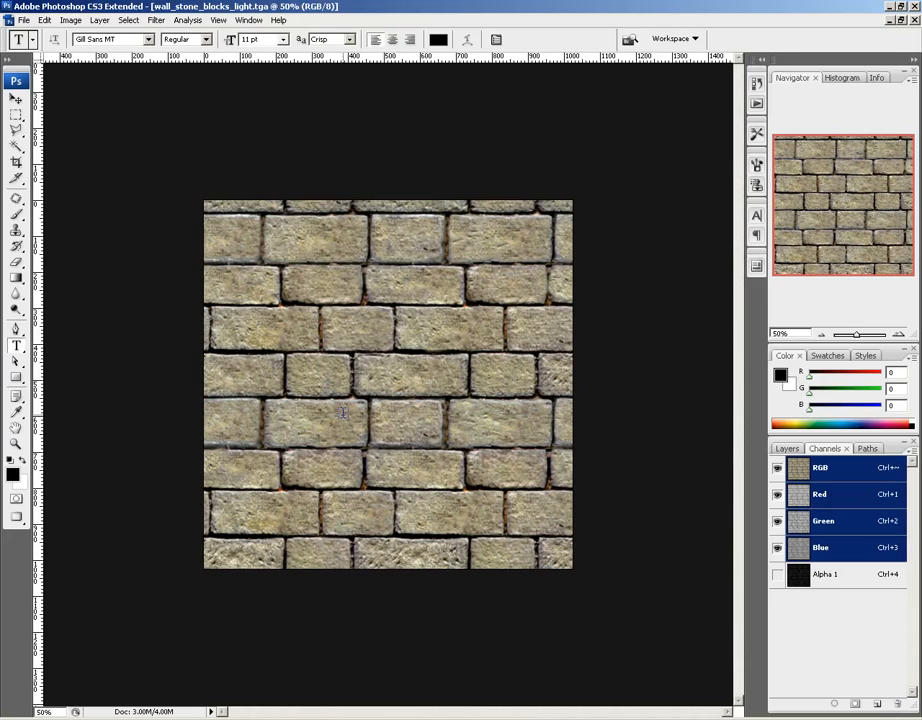
left_click(800, 576)
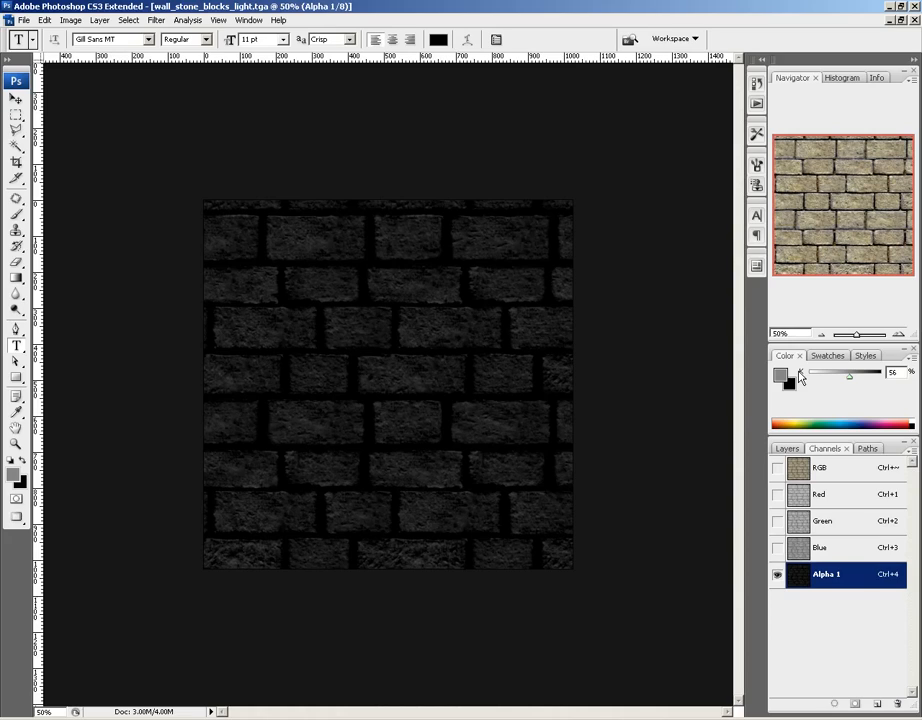
left_click(249, 20)
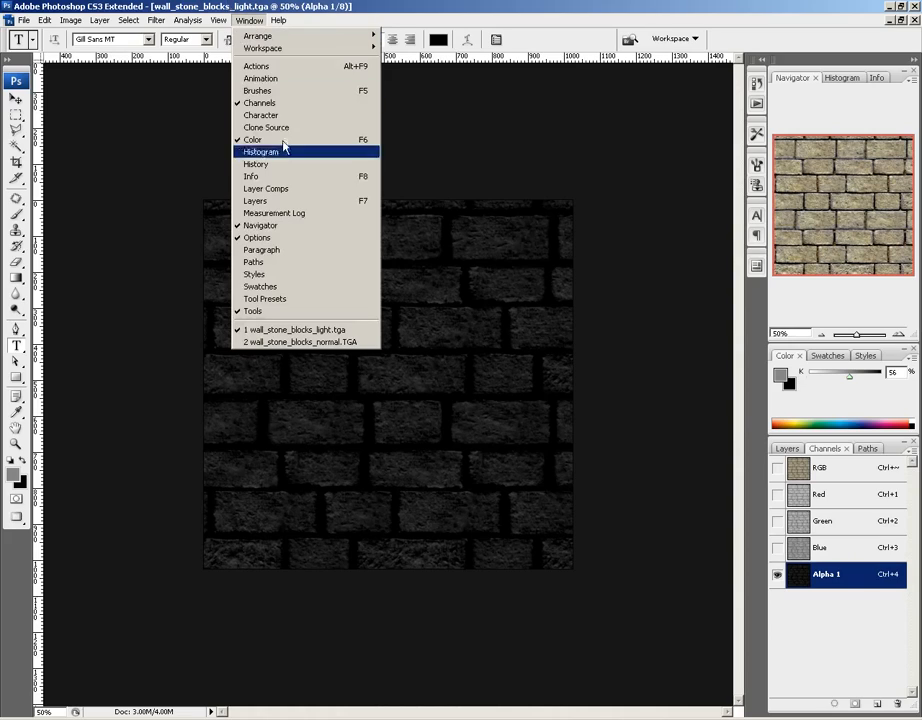
left_click(353, 341)
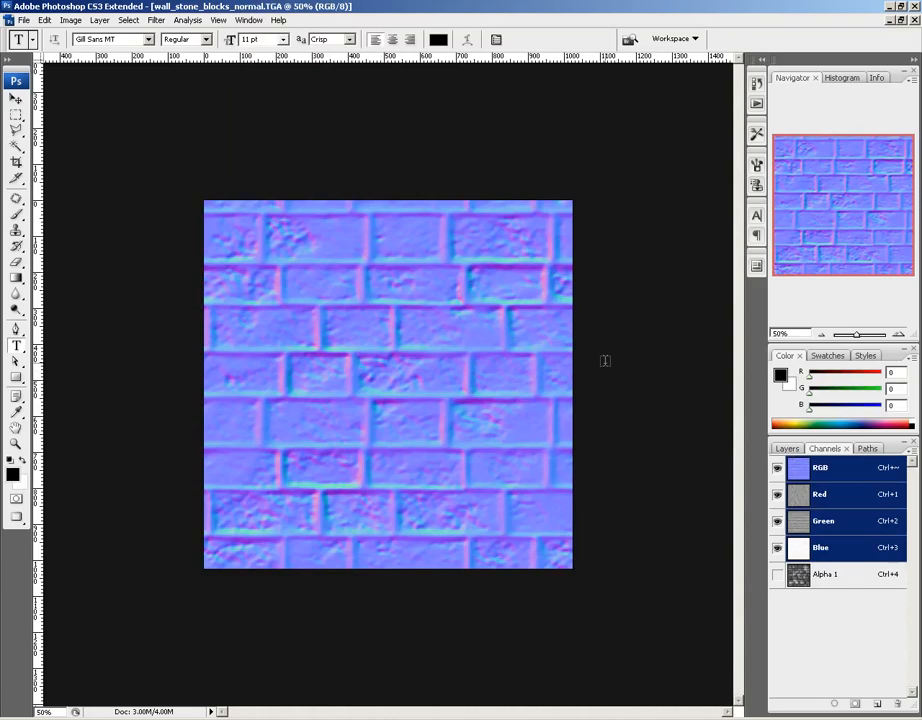
left_click(800, 575)
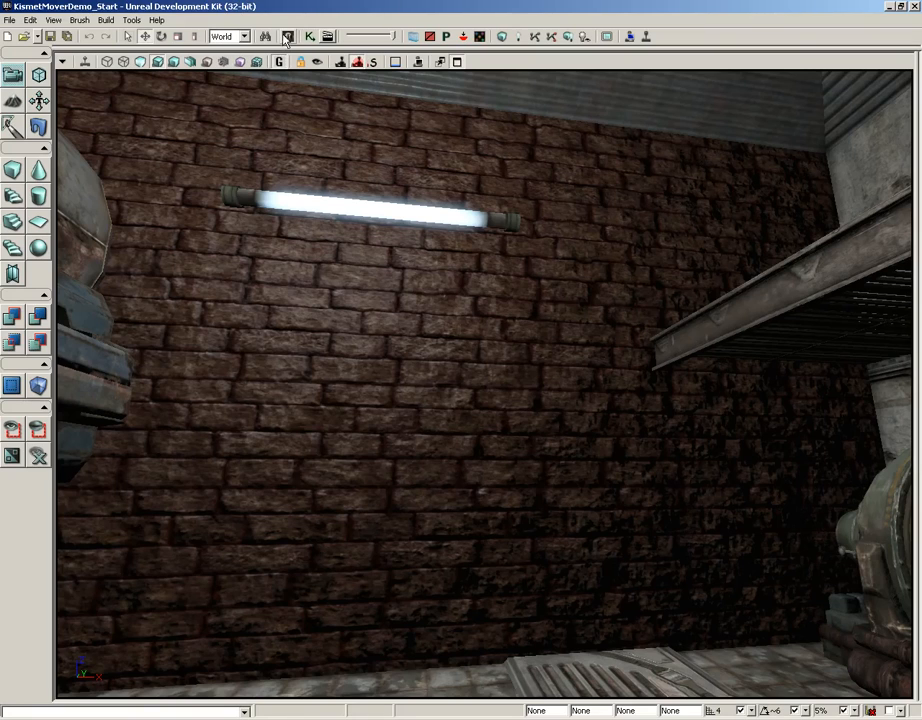
Step: Switch to Unreal Development Kit and start a new material in package Demo_Materials, group Materials
left_click(328, 36)
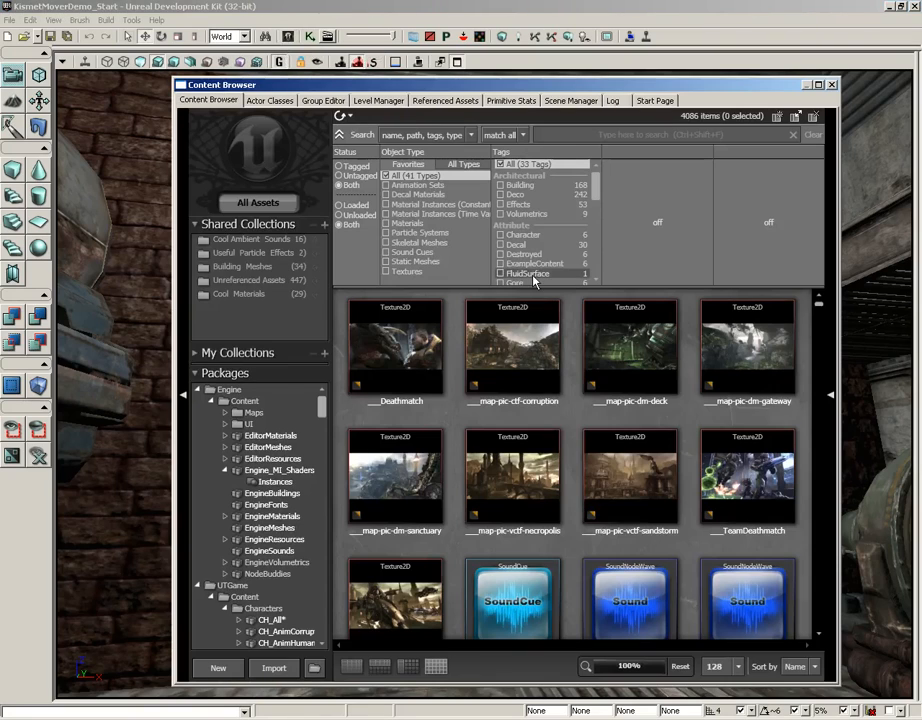
right_click(457, 421)
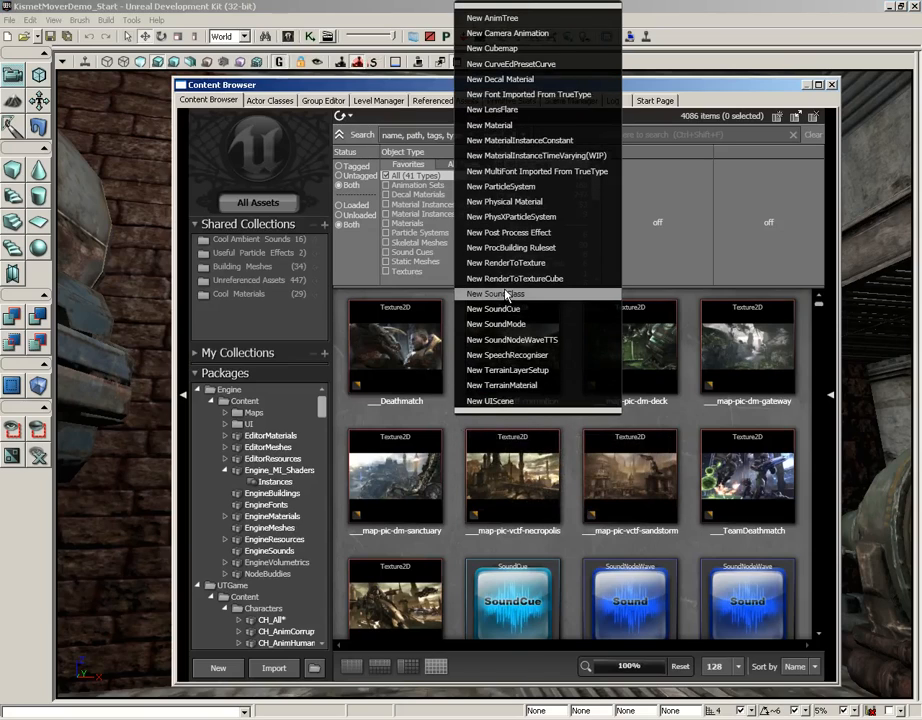
left_click(490, 125)
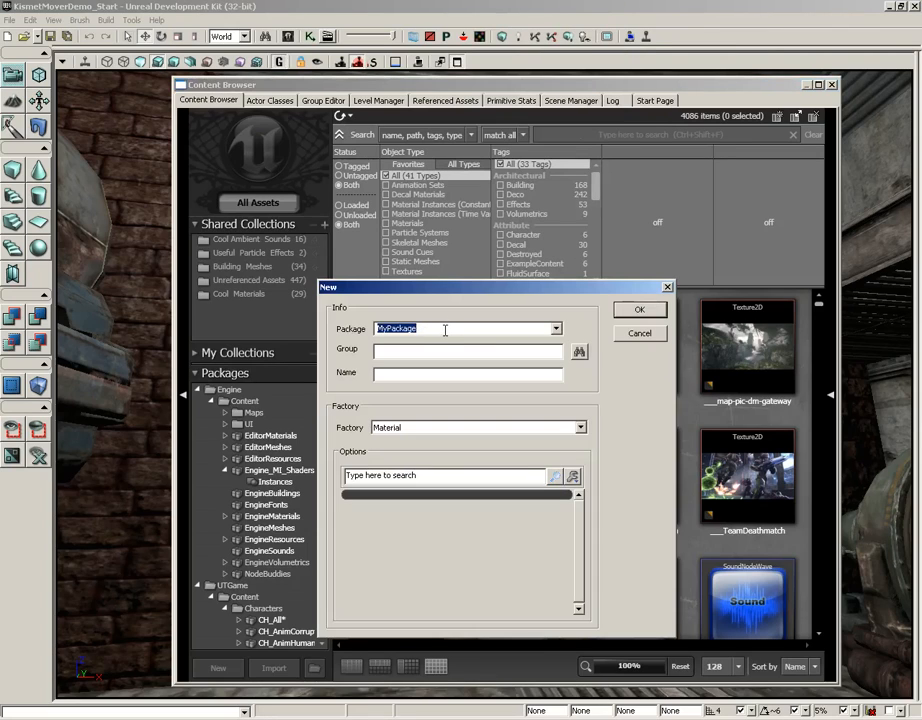
type("De")
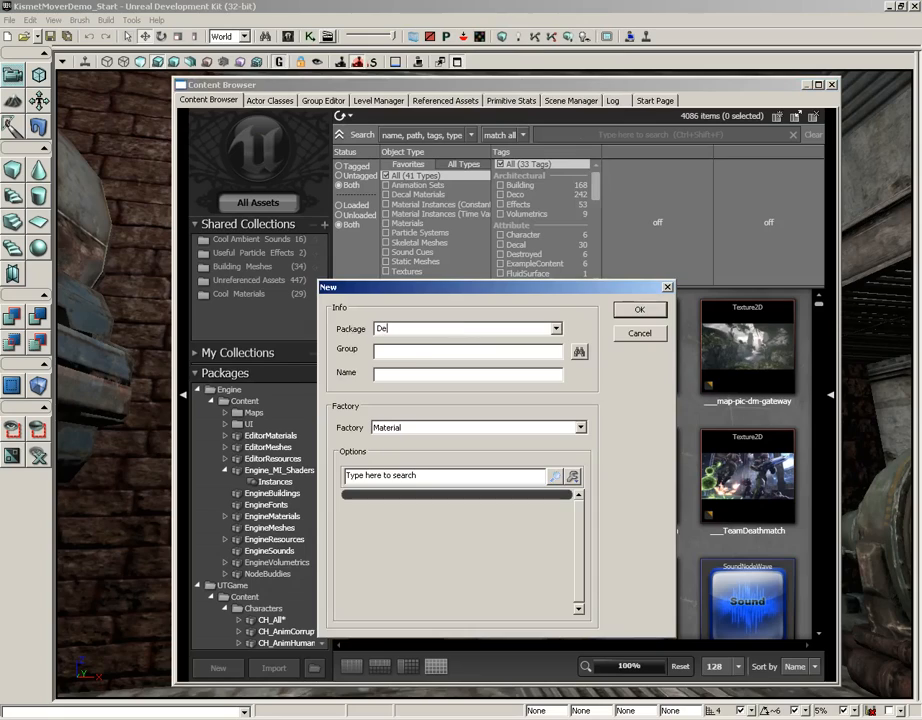
type("mo_Materials")
key("Tab")
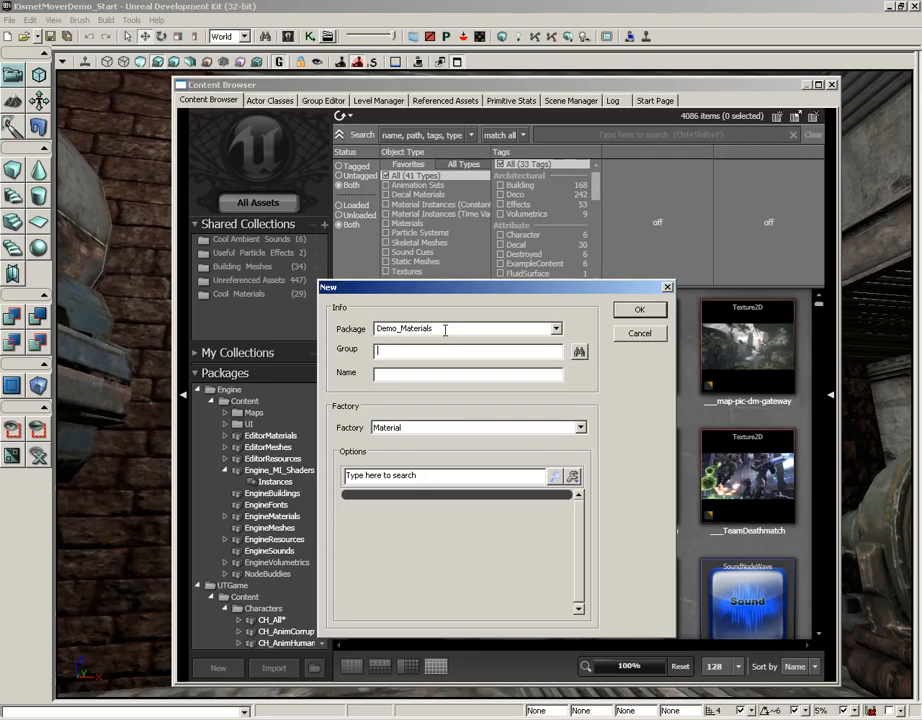
type("Materials")
key("Tab")
Step: Name the new material M_BrickDemo and create it
type("M_VideoDemo")
key("BackSpace")
key("BackSpace")
key("BackSpace")
key("BackSpace")
key("BackSpace")
key("BackSpace")
key("BackSpace")
key("BackSpace")
key("BackSpace")
type("BrickDemo")
key("Return")
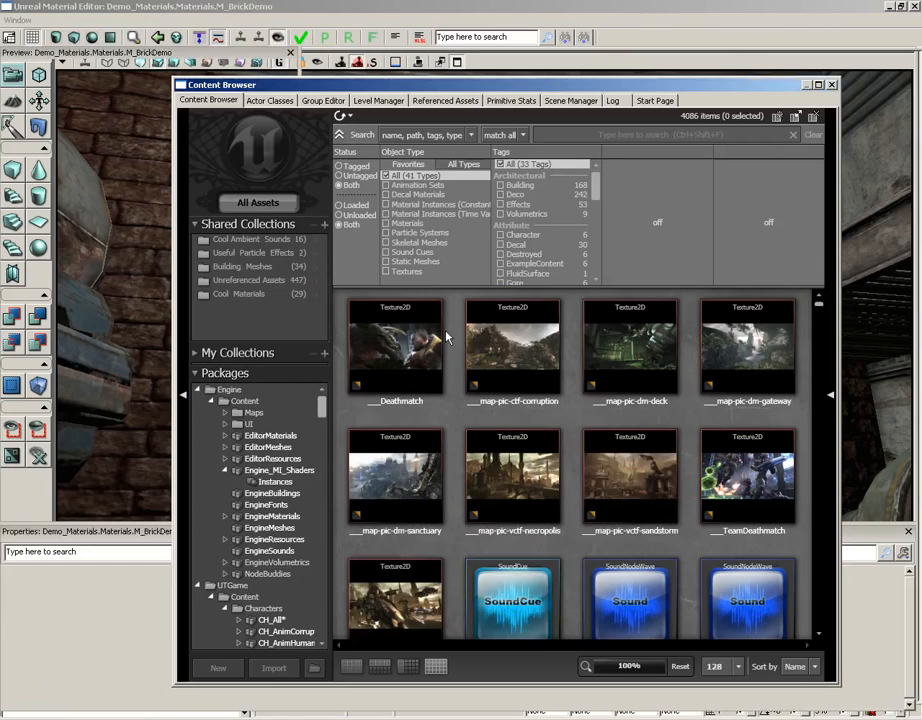
Step: Move the Content Browser aside and bring the M_BrickDemo material node into clear view in the Material Editor
mouse_move(434, 372)
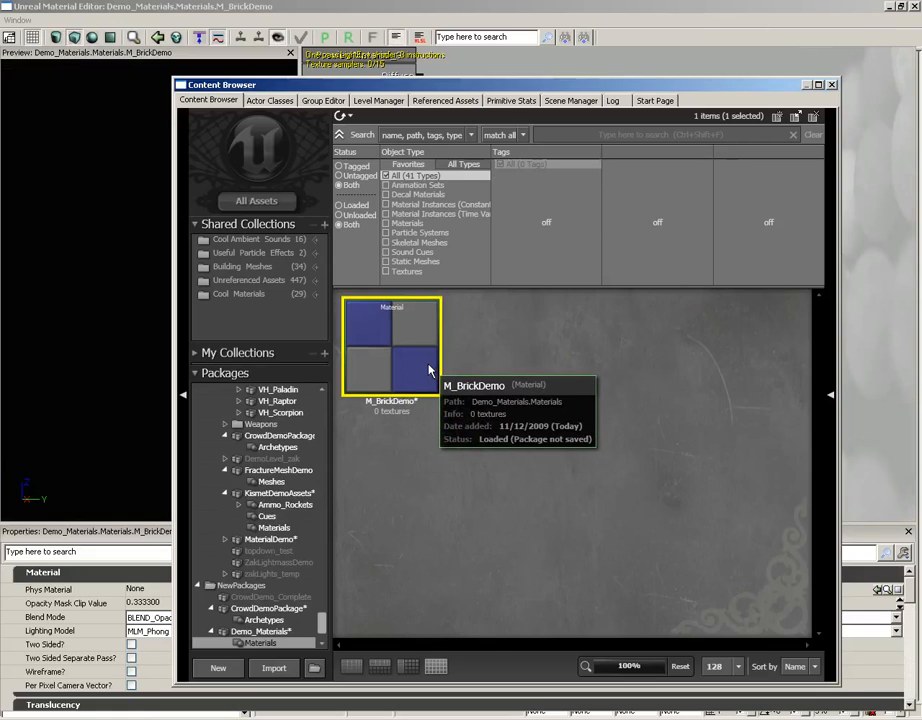
left_click_drag(580, 84, 558, 390)
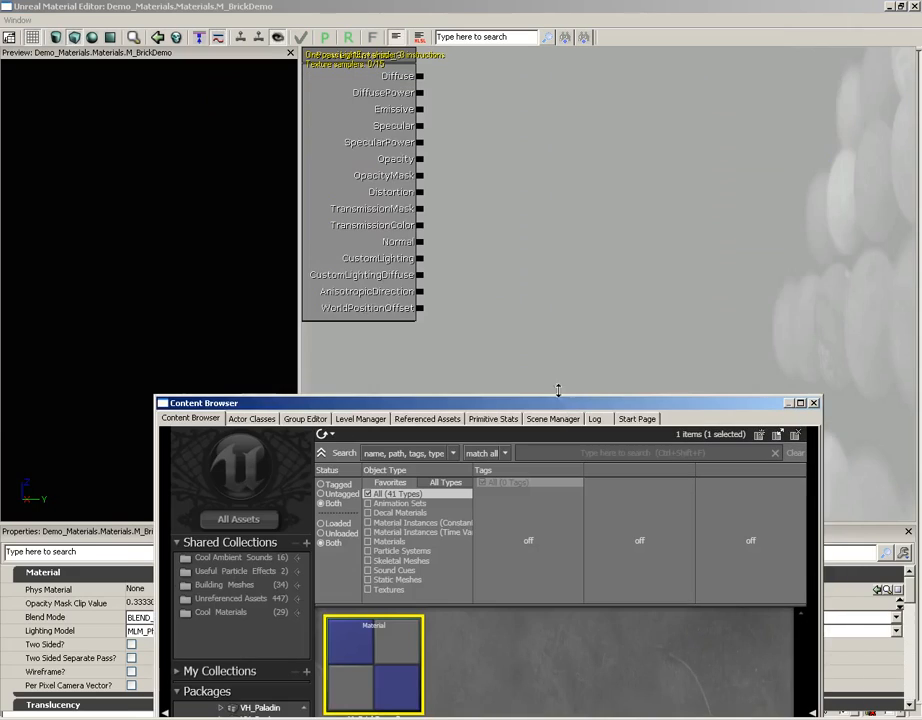
left_click(540, 180)
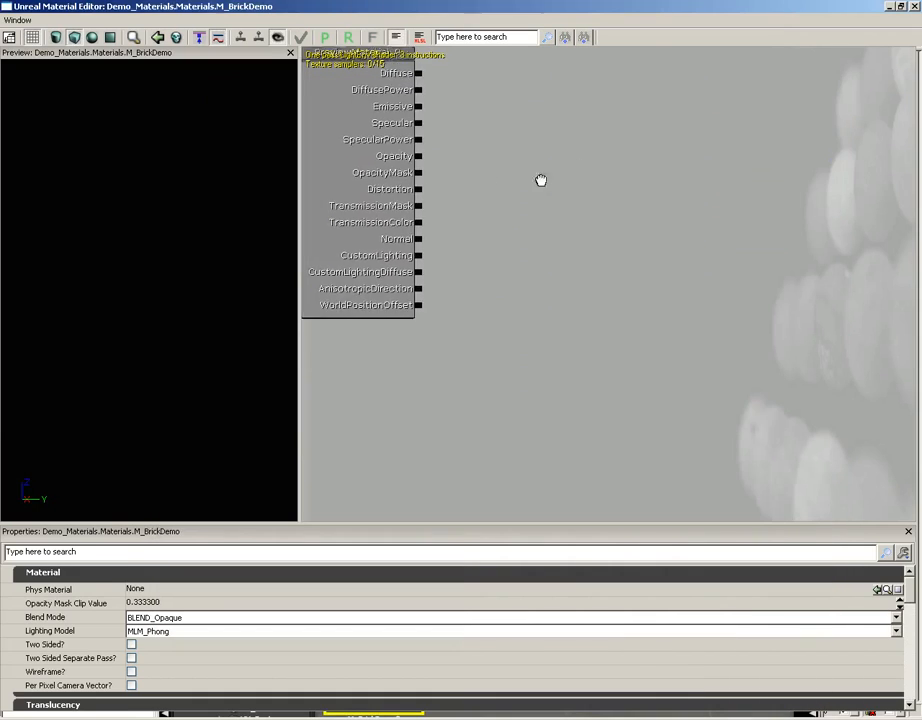
left_click_drag(540, 180, 621, 261)
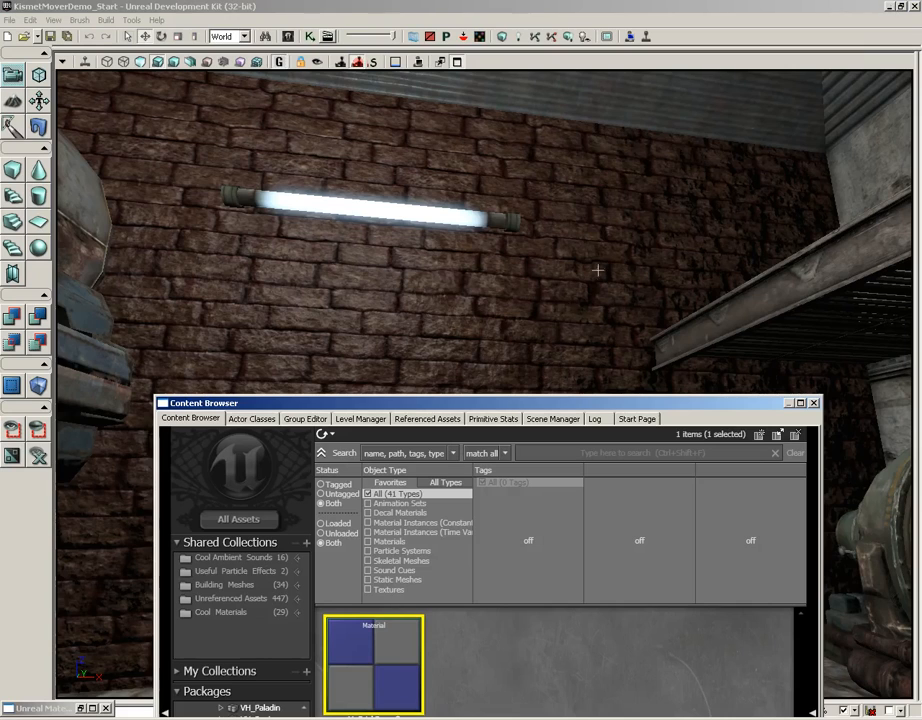
Step: Return to the Content Browser and choose wall_stone_blocks_light.tga and wall_stone_blocks_normal.TGA together for import
left_click_drag(542, 402, 546, 100)
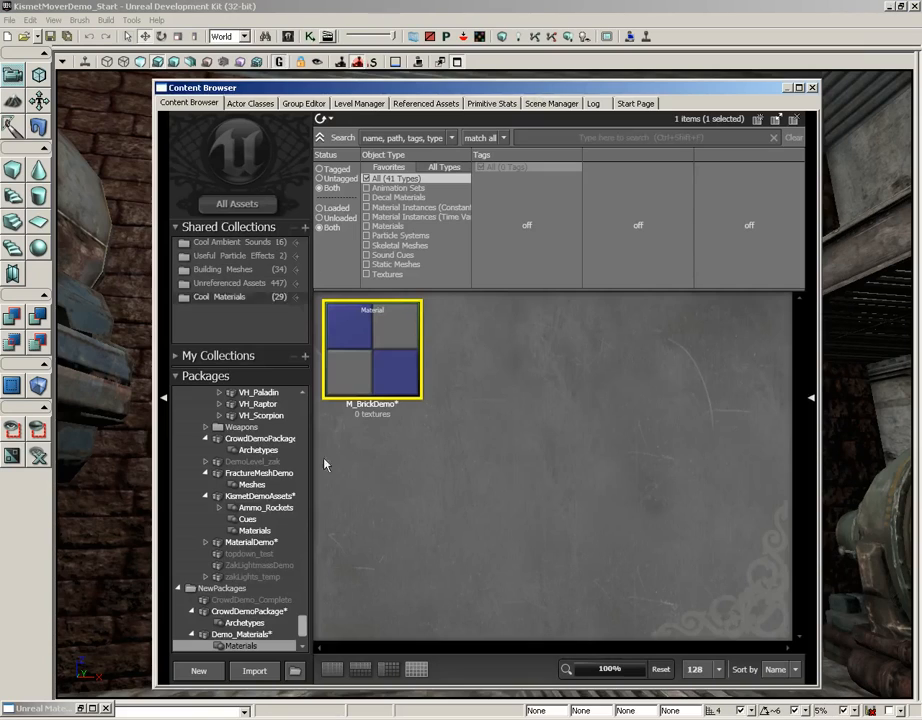
left_click(254, 670)
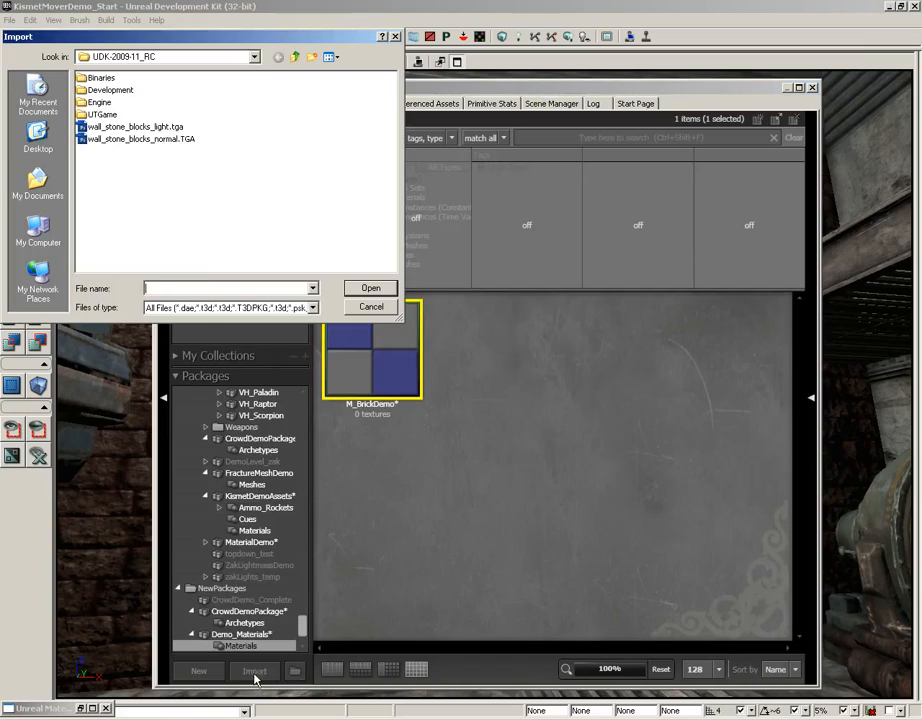
left_click(130, 127)
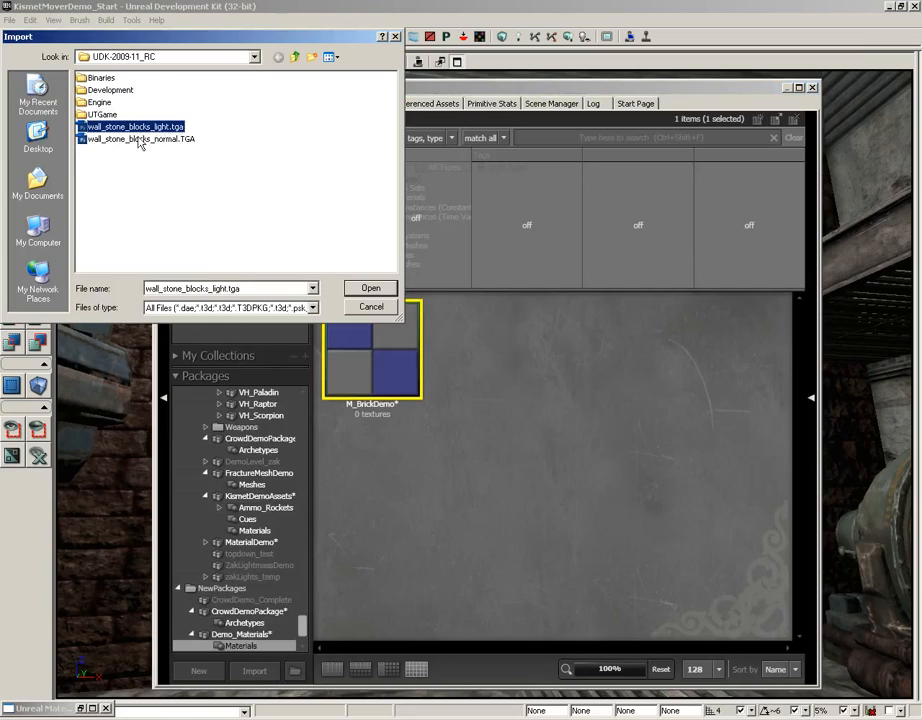
left_click(127, 139, "shift")
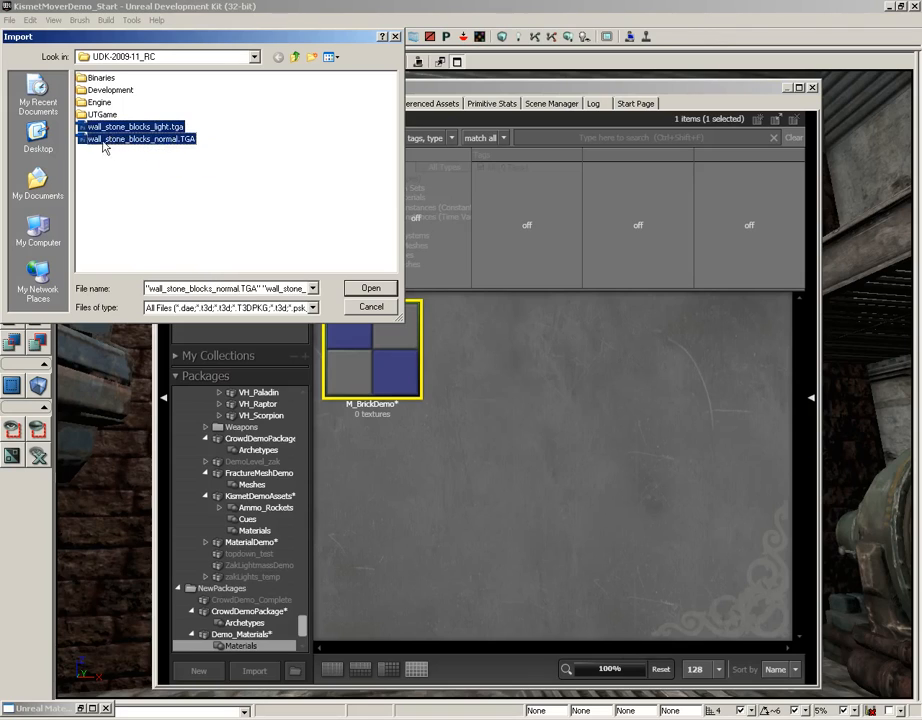
left_click(372, 289)
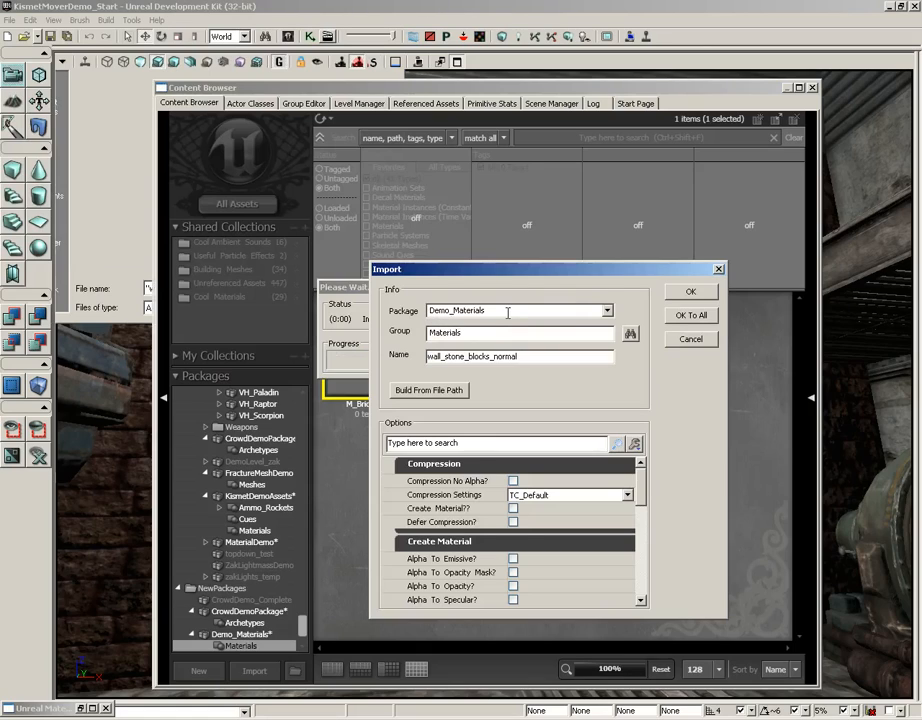
Step: Set the import group to Textures and import both files into the Demo_Materials package
left_click_drag(466, 333, 427, 333)
type("Textures")
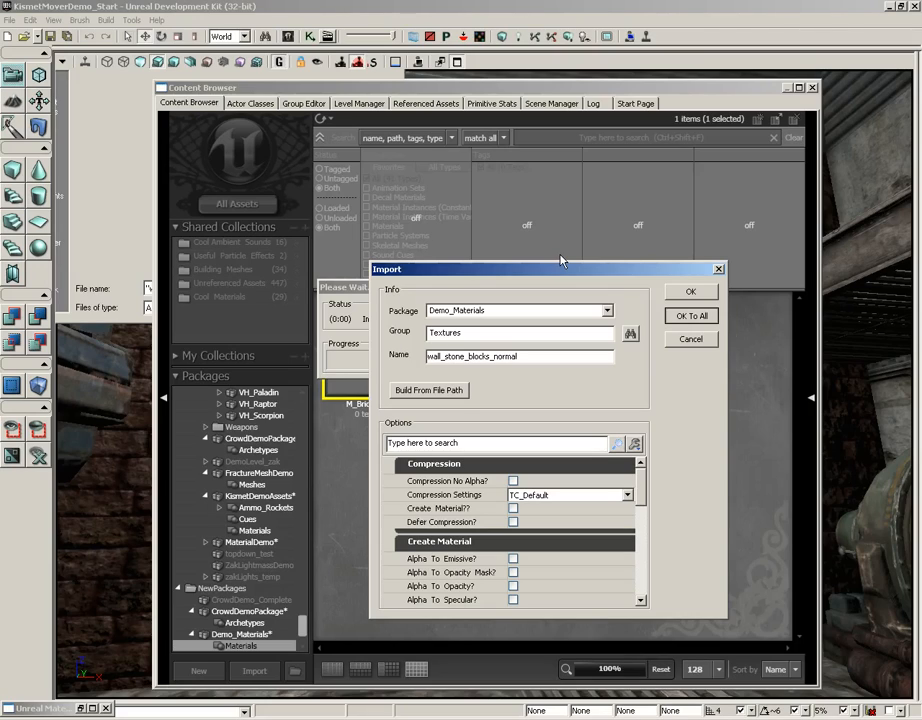
key("Return")
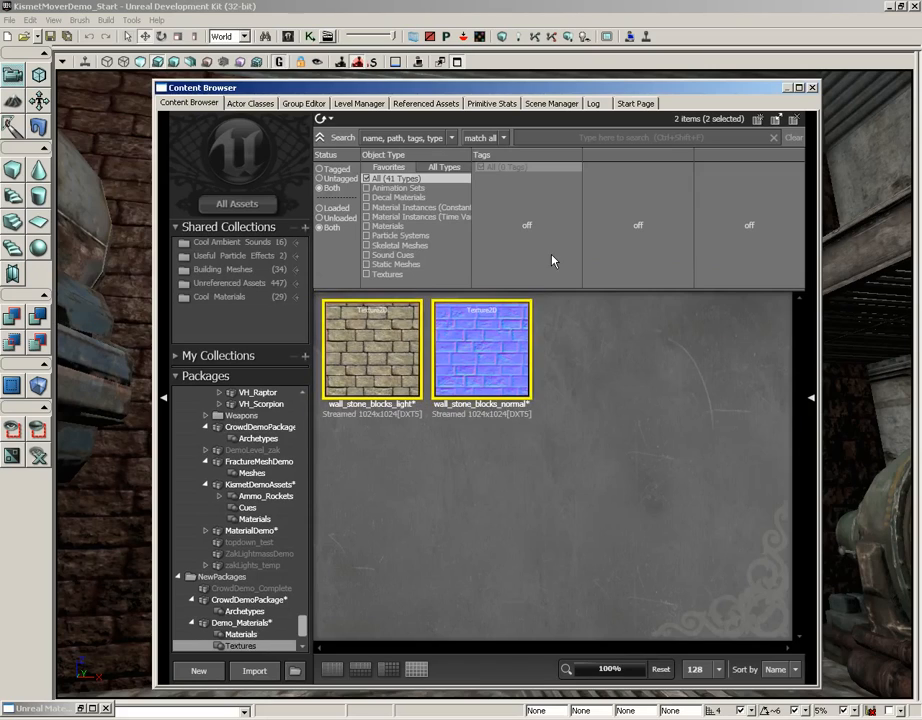
Step: Select the Demo_Materials package and save it
left_click(241, 623)
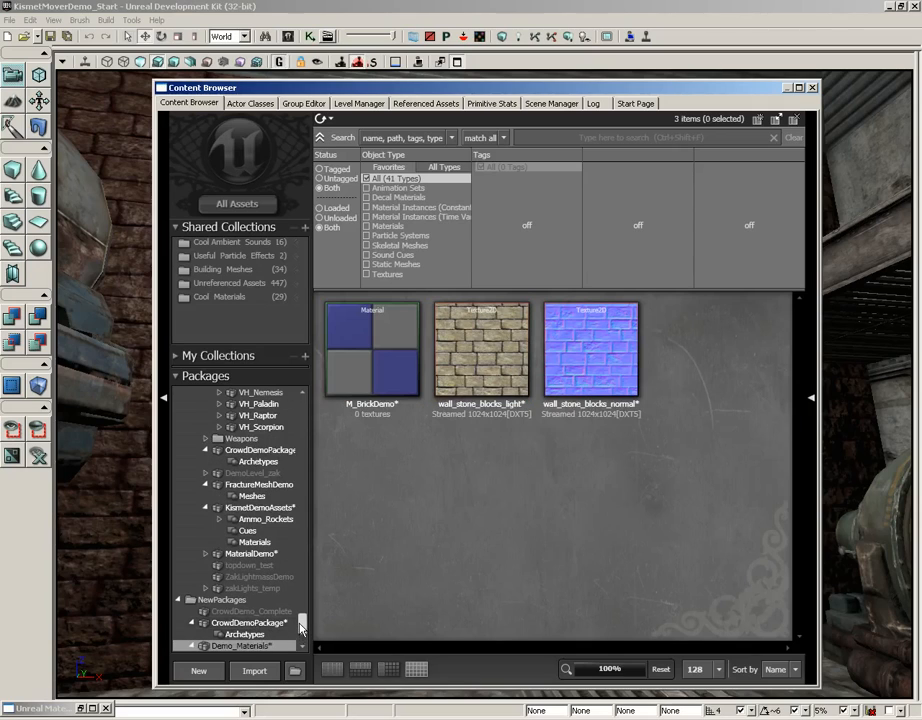
scroll(302, 627, "down", 2)
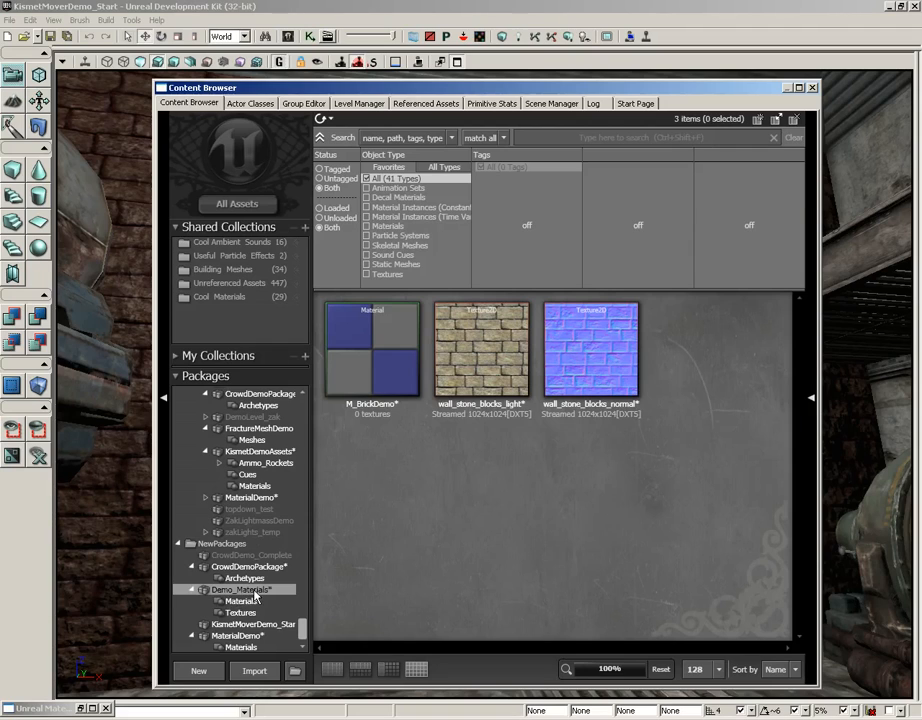
key("ctrl+s")
left_click(362, 287)
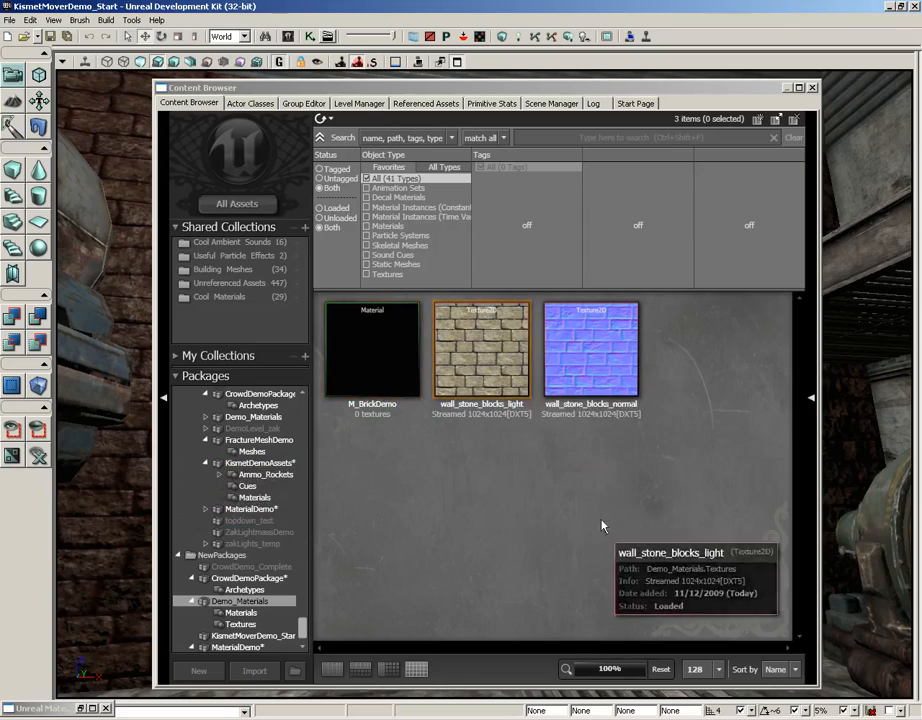
Step: Select the wall_stone_blocks_light texture and reopen the M_BrickDemo graph in the Material Editor
left_click(506, 361)
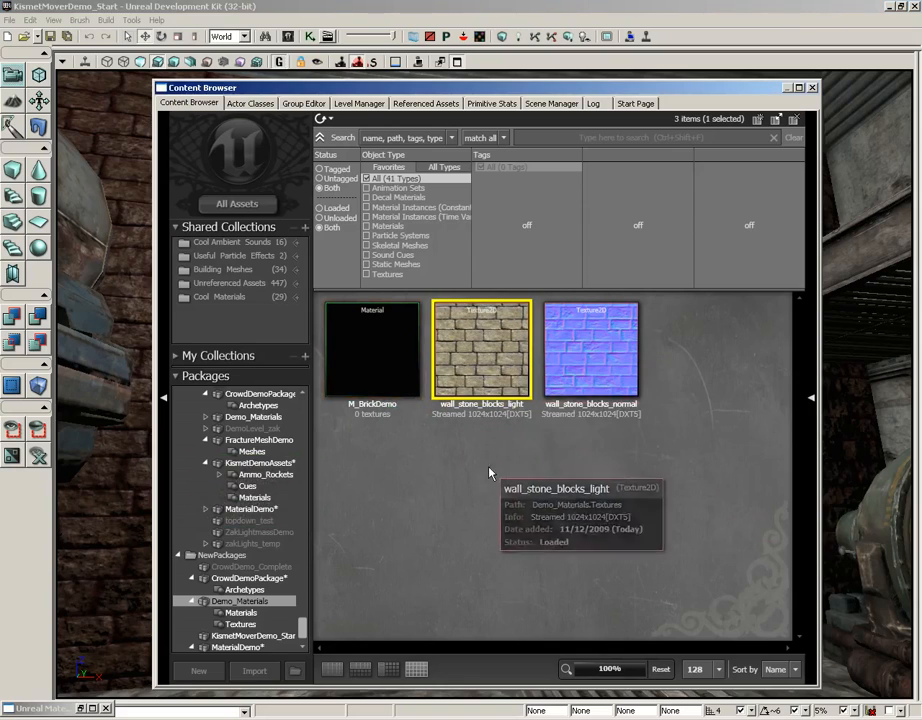
left_click(91, 708)
left_click_drag(635, 289, 634, 288)
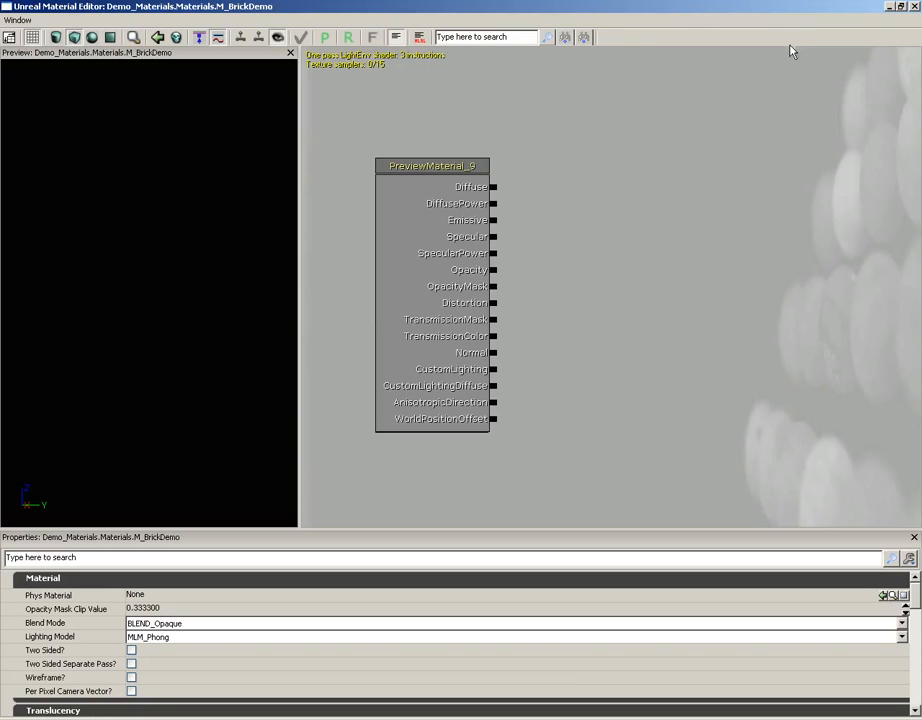
Step: Examine the available material expressions, both in the full list and by category, without adding any
left_click(18, 20)
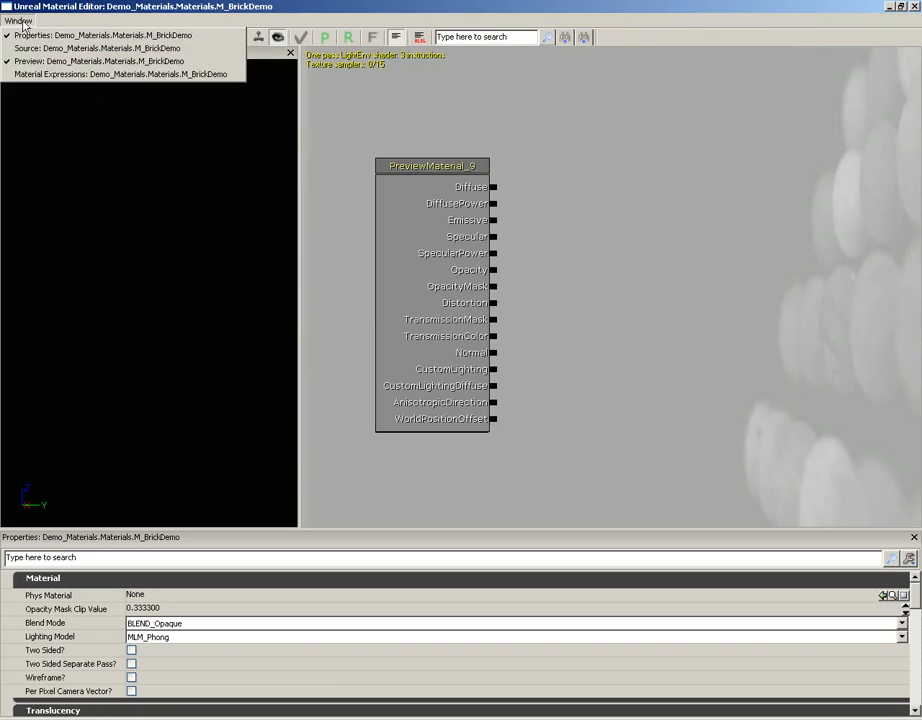
left_click(26, 74)
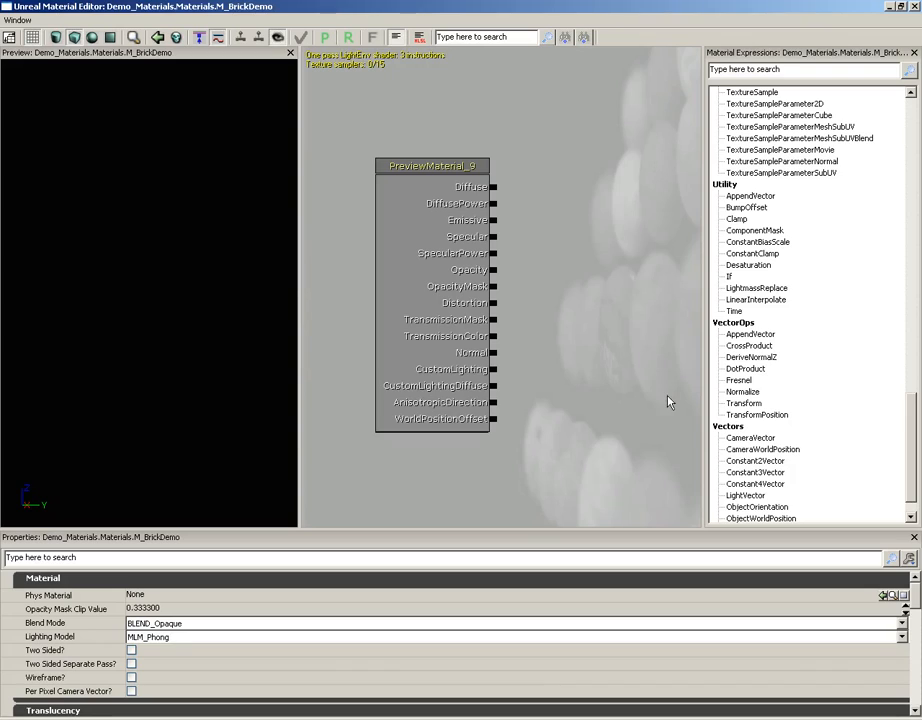
left_click(913, 52)
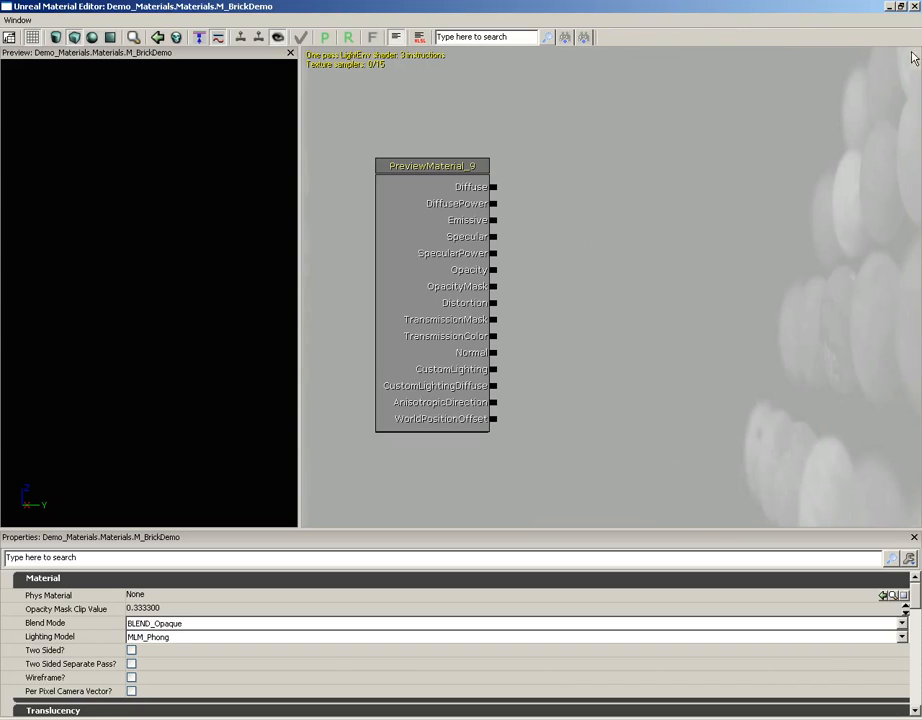
right_click(631, 156)
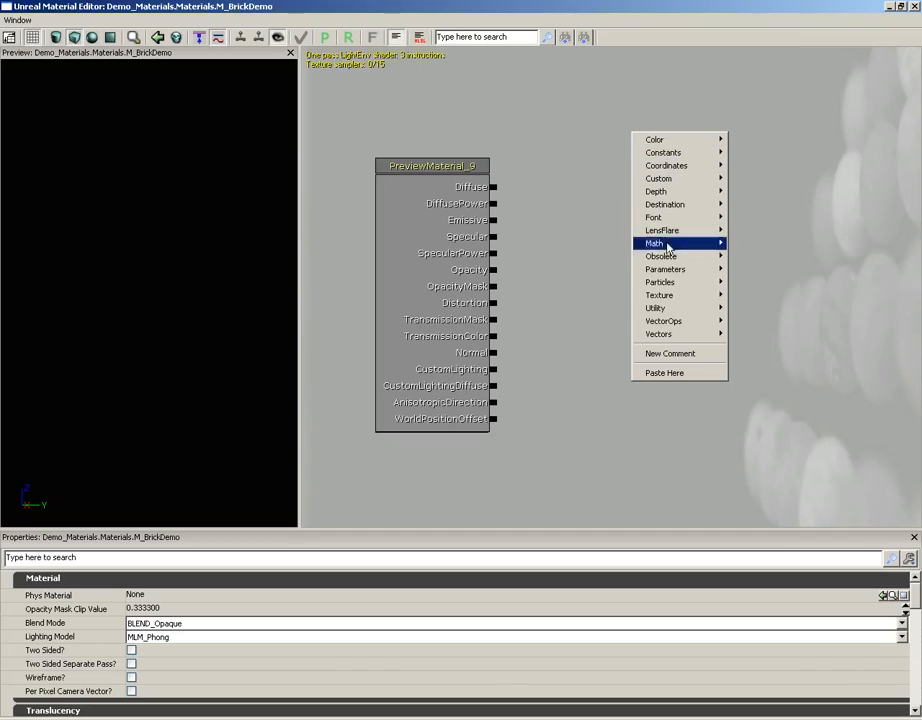
left_click(604, 167)
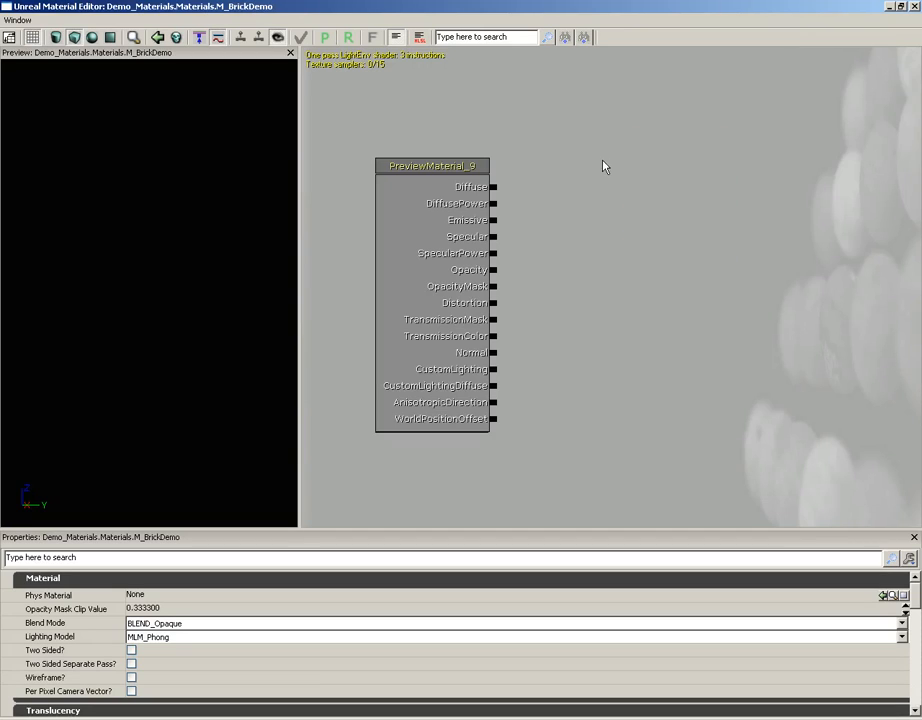
Step: Add a Texture Sample of wall_stone_blocks_light, connect its combined color output to Diffuse, and preview the material on a sphere
left_click(669, 181)
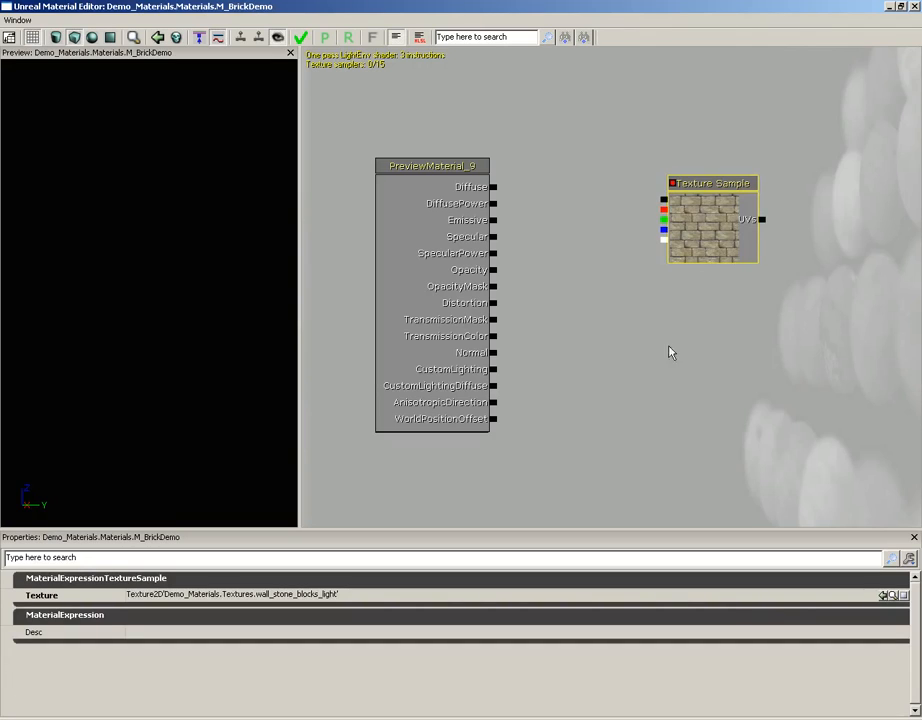
left_click_drag(663, 199, 496, 189)
left_click_drag(221, 240, 125, 266)
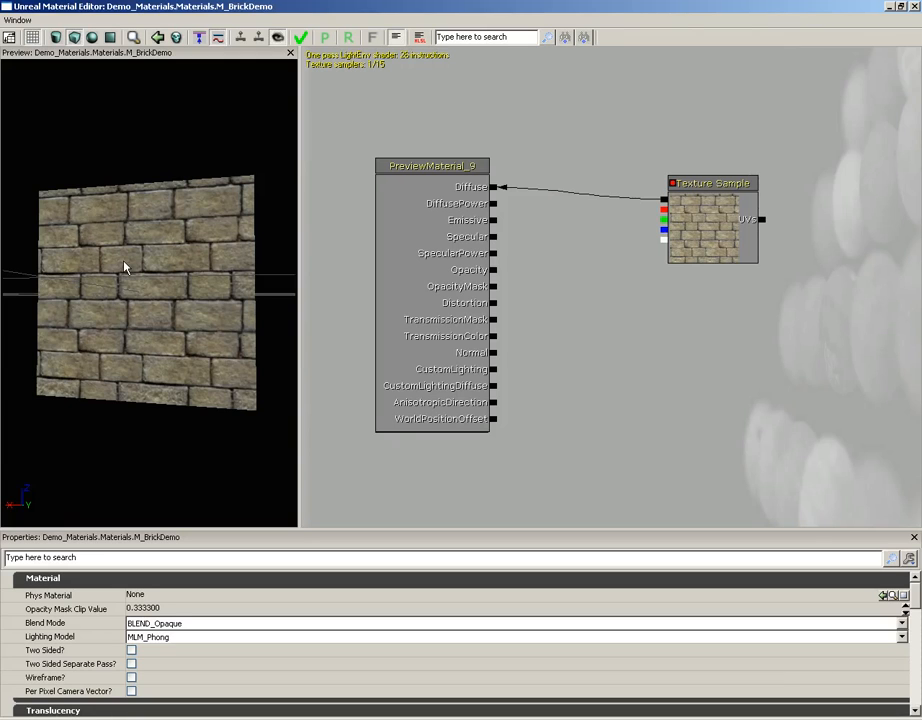
left_click(75, 36)
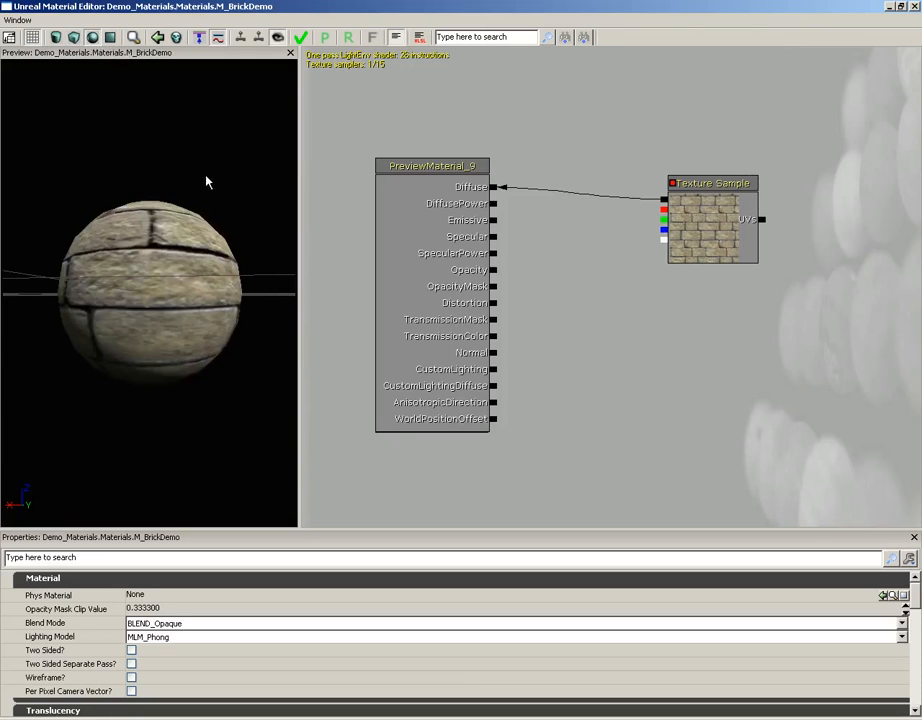
Step: Add a Texture Sample of wall_stone_blocks_normal to the M_BrickDemo graph and connect its combined color output to Normal
left_click_drag(207, 181, 145, 225)
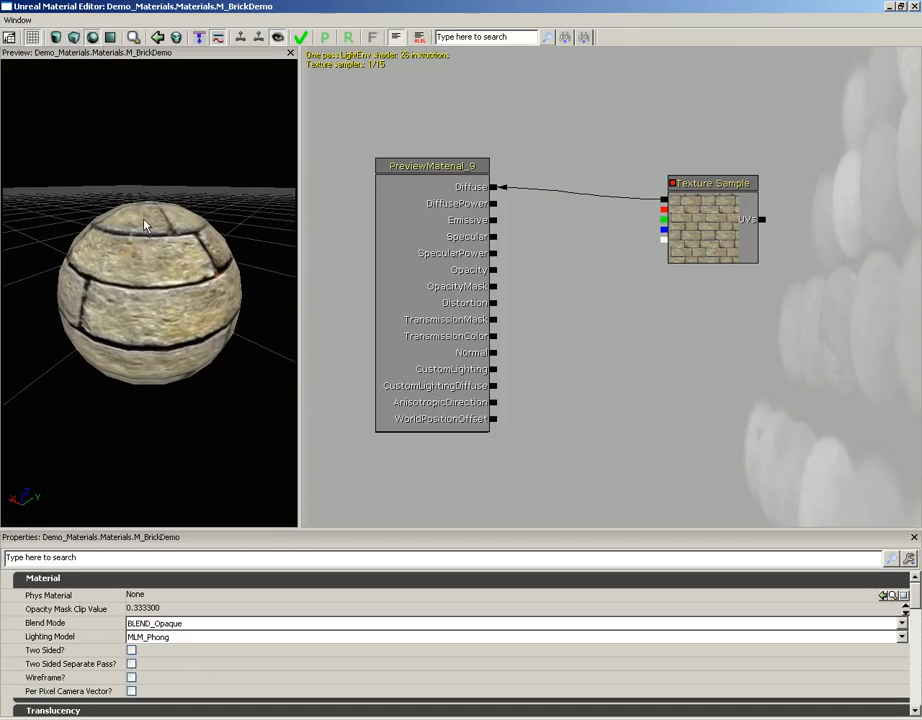
left_click(888, 7)
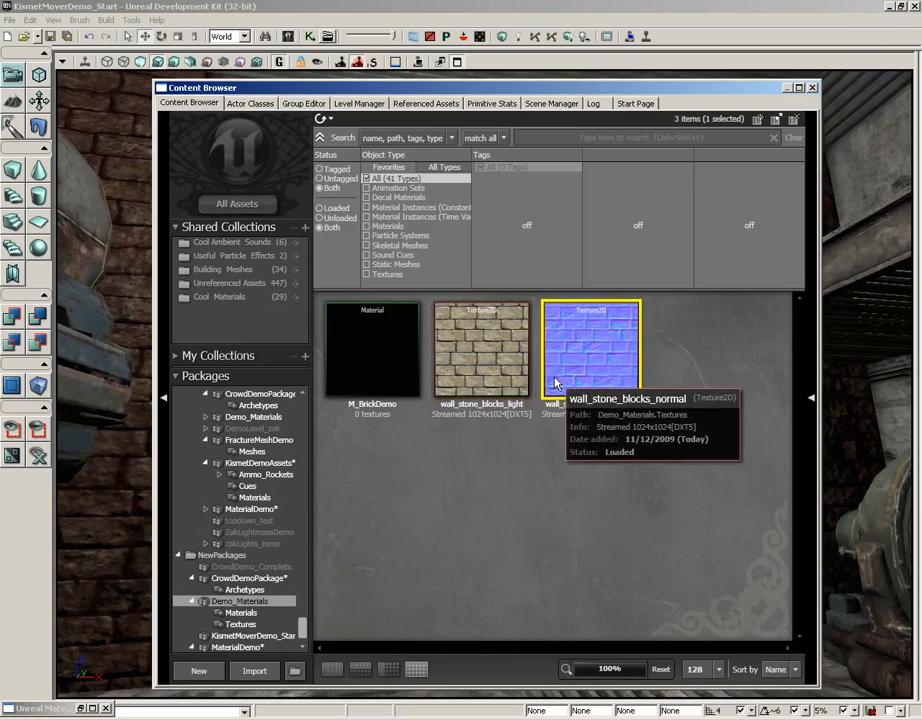
left_click(80, 709)
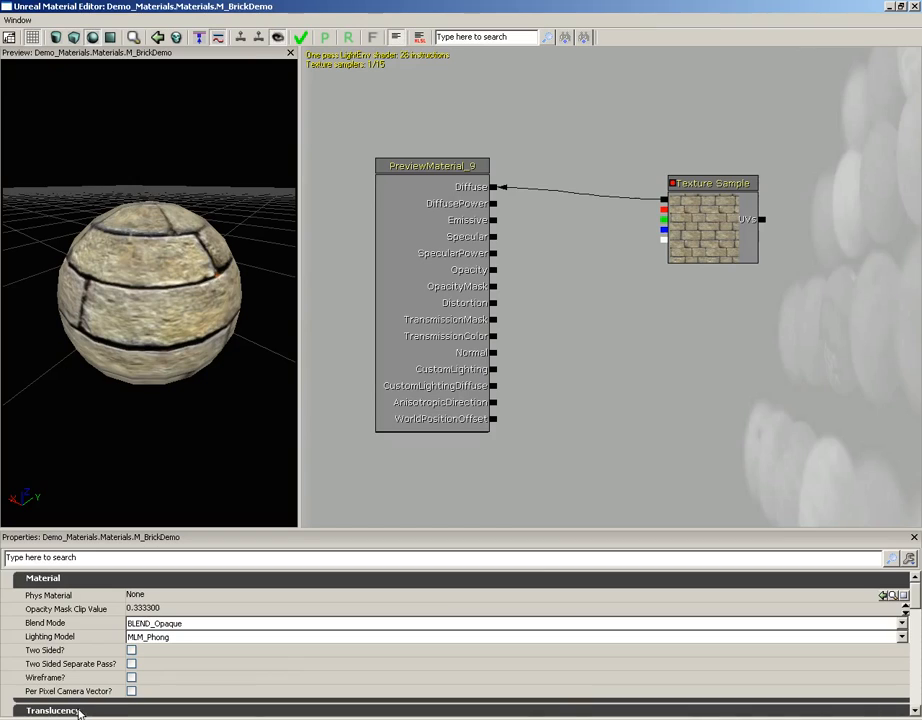
left_click(703, 350)
left_click_drag(700, 367, 494, 352)
Step: Check the brick relief on the preview sphere, then apply the changes to M_BrickDemo and close the Material Editor
left_click_drag(200, 323, 298, 222)
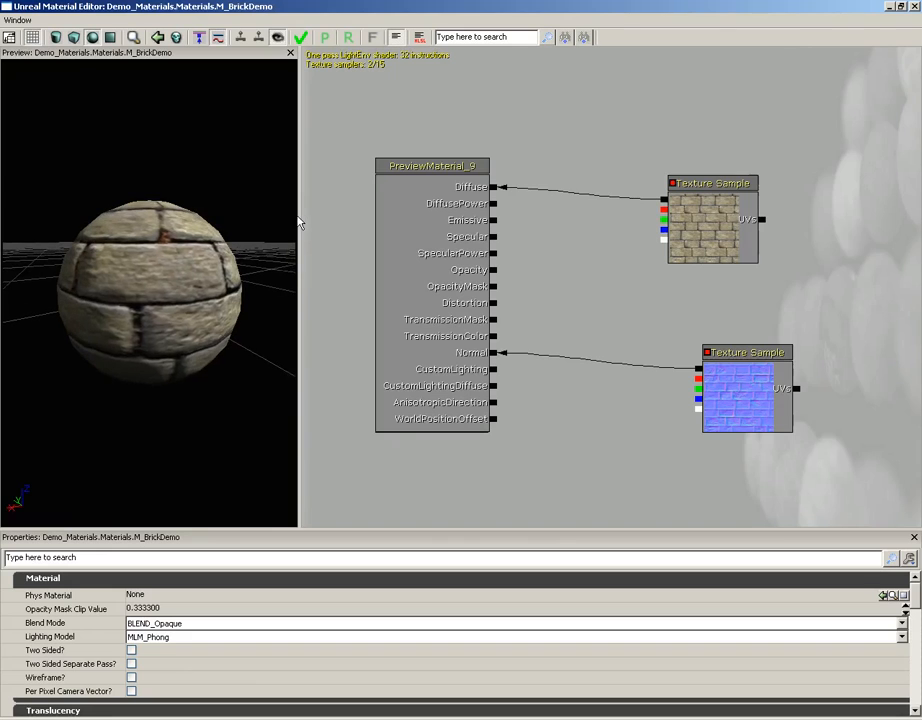
left_click_drag(183, 278, 88, 120)
mouse_move(117, 226)
left_mouse_down()
mouse_move(171, 148)
mouse_move(109, 103)
mouse_move(8, 107)
mouse_move(3, 150)
mouse_move(88, 160)
mouse_move(56, 206)
mouse_move(4, 187)
mouse_move(3, 208)
left_mouse_up()
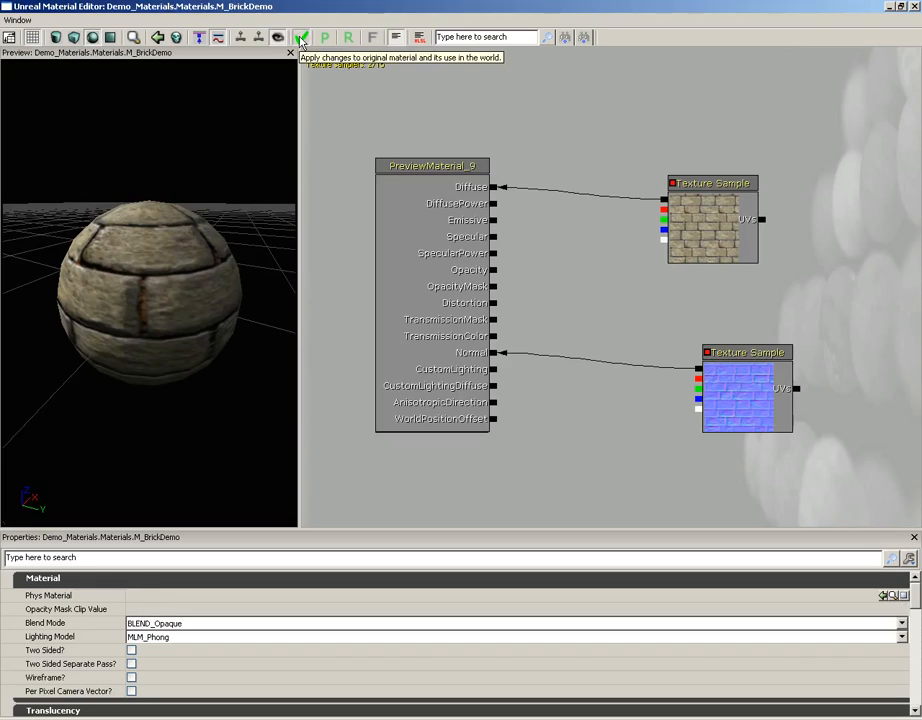
left_click(301, 40)
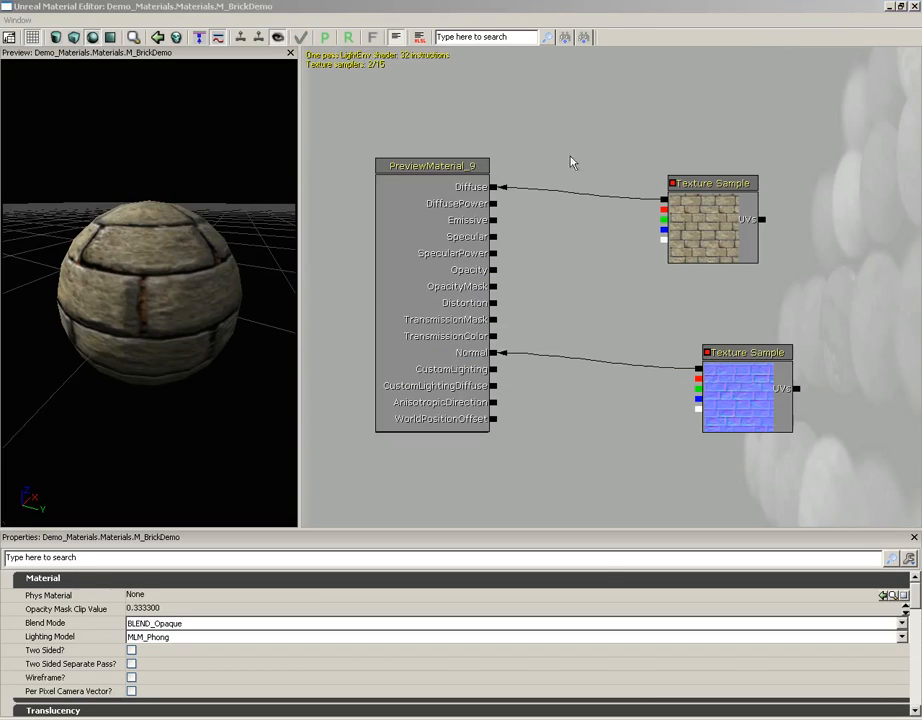
left_click(914, 7)
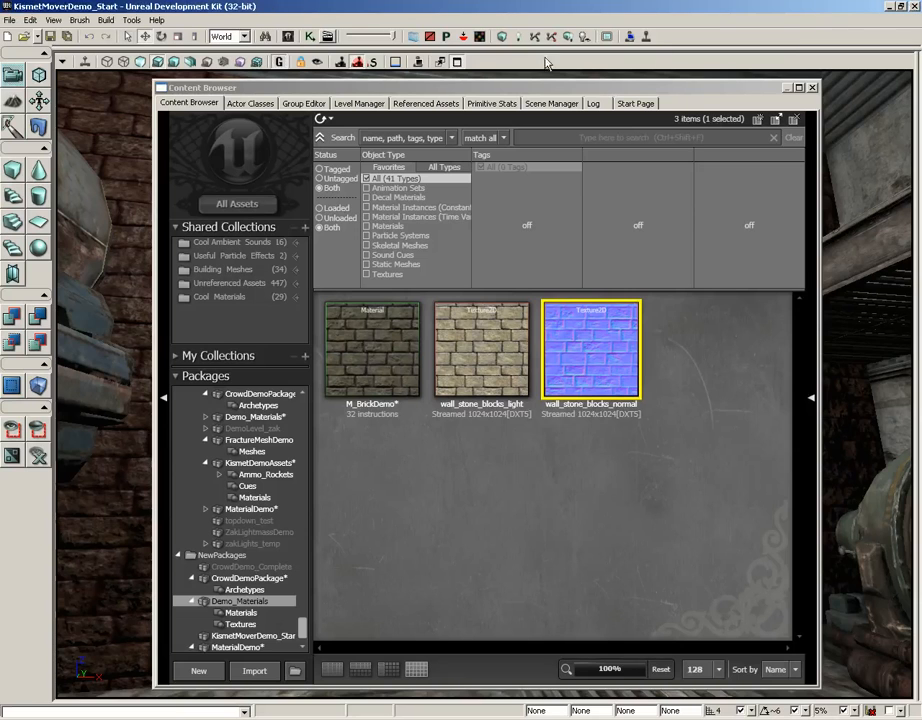
Step: Assign M_BrickDemo to the brick wall behind the fluorescent light and close the Content Browser to view the whole wall
left_click_drag(393, 88, 743, 77)
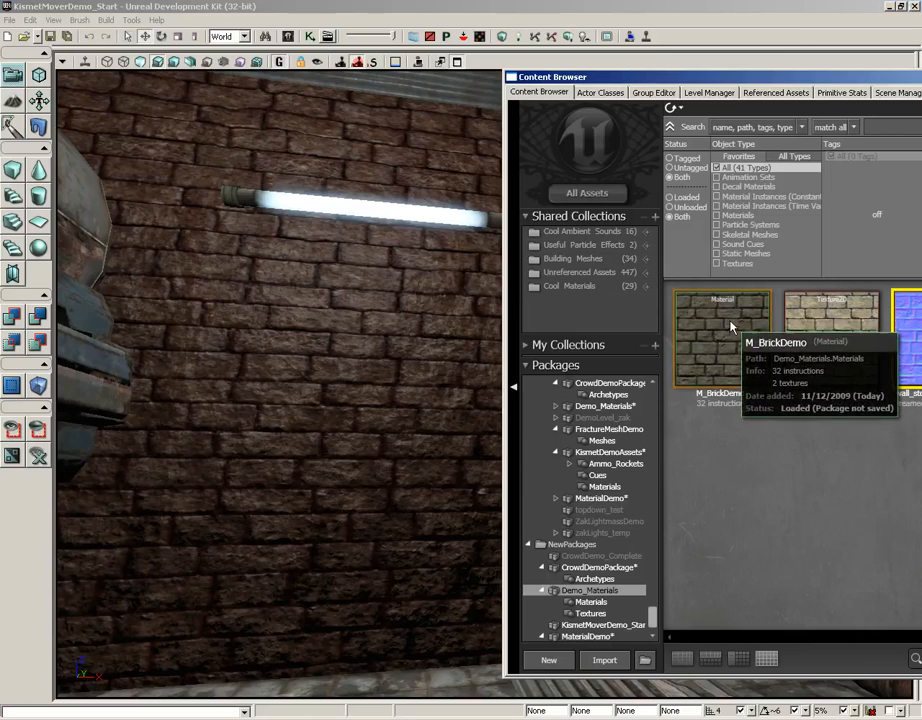
left_click_drag(708, 408, 312, 400)
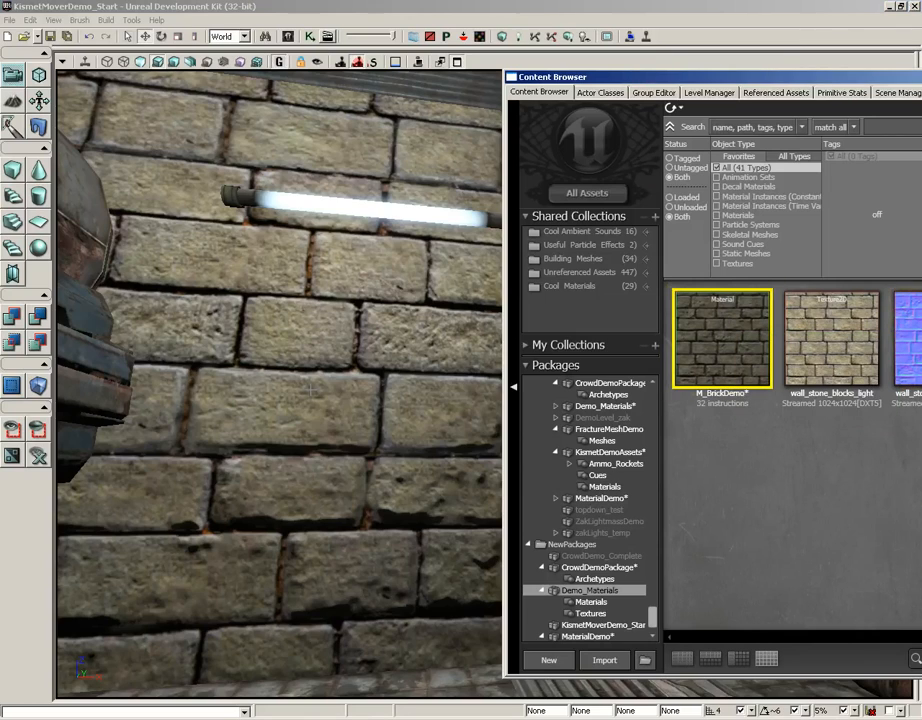
left_click_drag(795, 70, 456, 70)
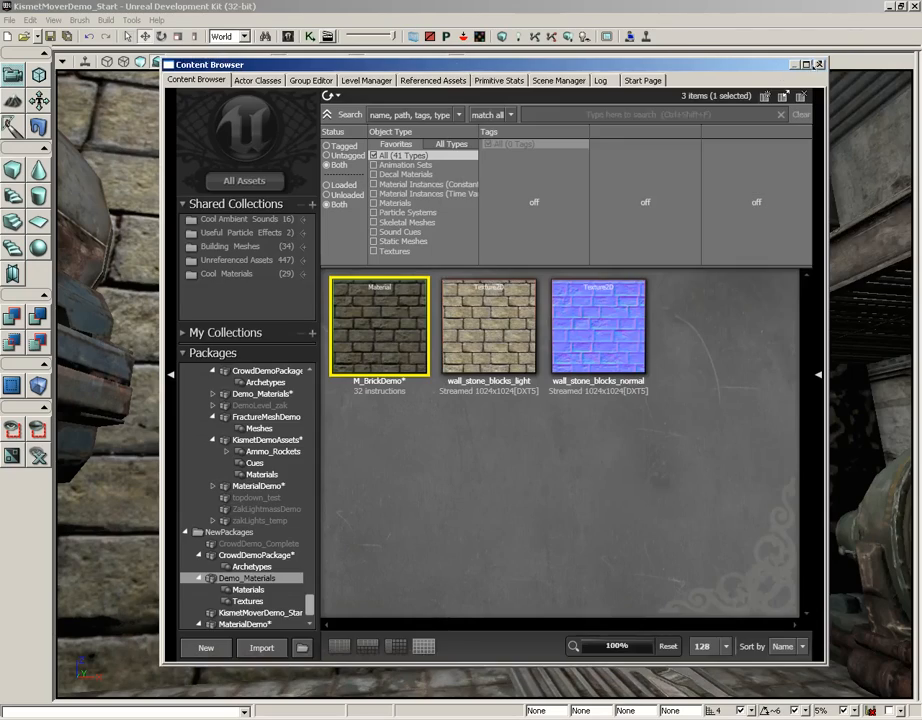
left_click(816, 64)
right_click_drag(673, 218, 633, 210)
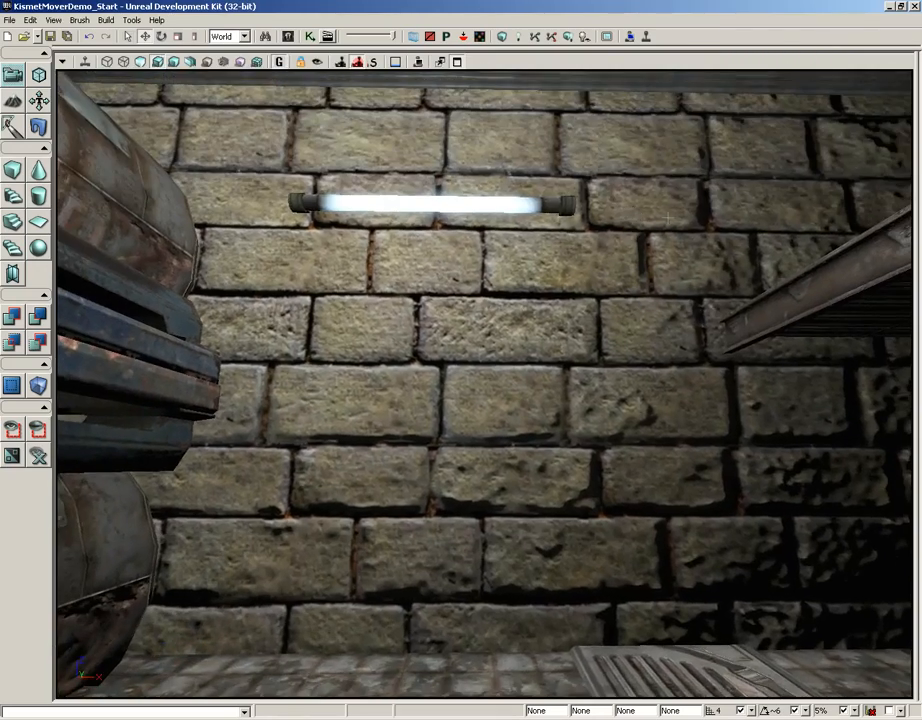